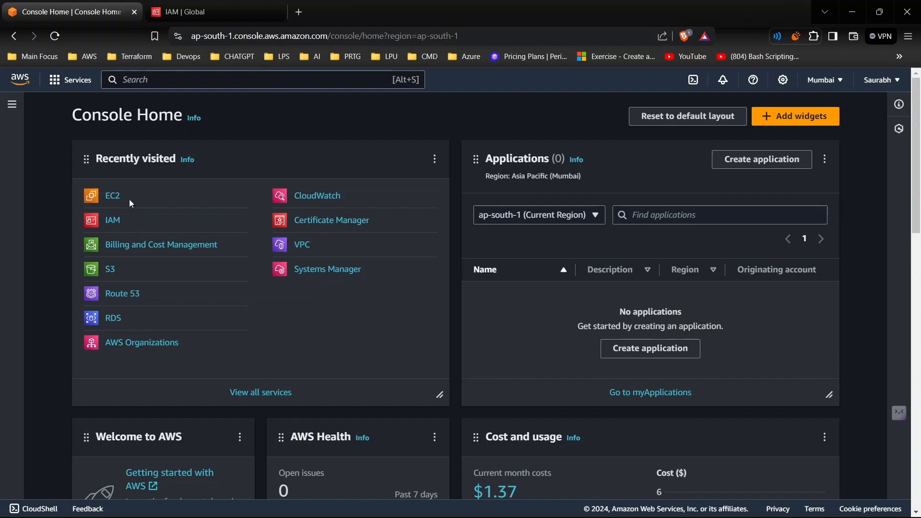
# - Open the running EC2 instance's details and examine its current public IPv4 address
pyautogui.click(114, 198)
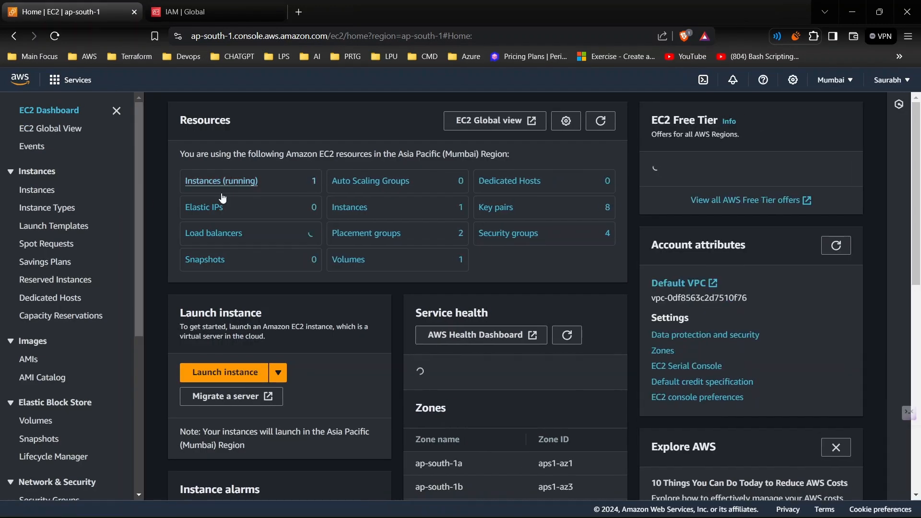
pyautogui.click(229, 192)
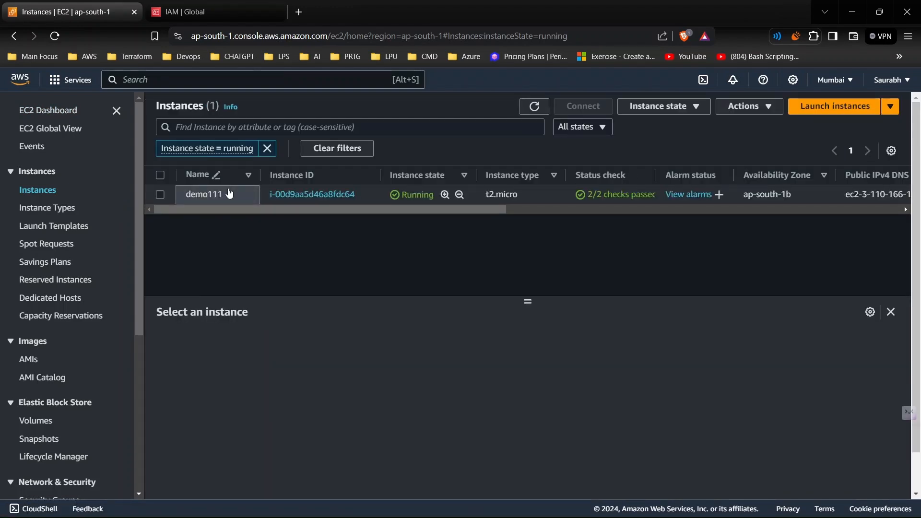
pyautogui.click(328, 205)
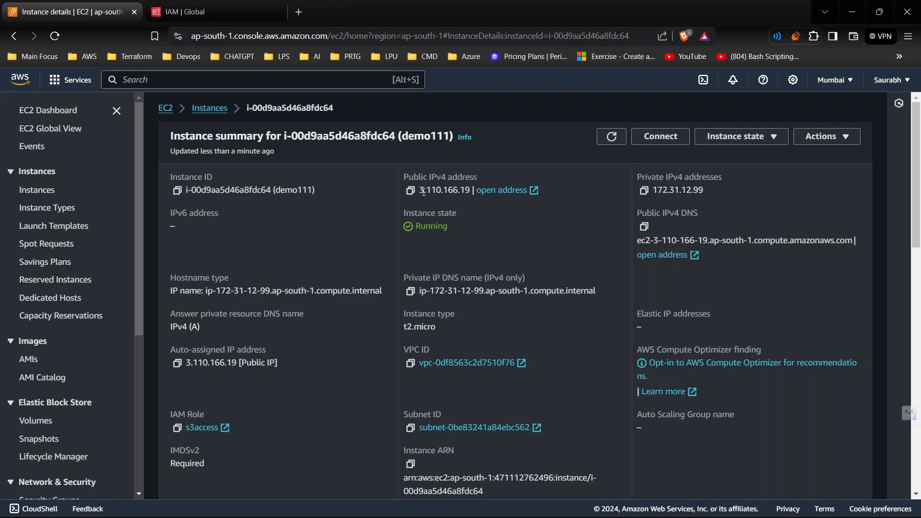
pyautogui.moveTo(425, 191)
pyautogui.mouseDown()
pyautogui.moveTo(470, 192)
pyautogui.moveTo(421, 191)
pyautogui.mouseUp()
pyautogui.click(433, 192)
# - Allocate a new Elastic IP address from Amazon's pool of IPv4 addresses in the ap-south-1 network border group
pyautogui.scroll(-3, 134, 379)
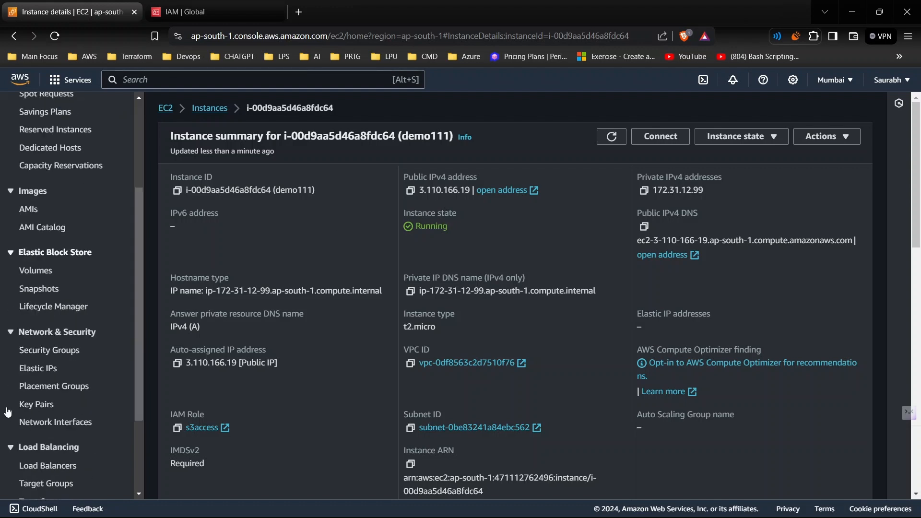
pyautogui.click(40, 349)
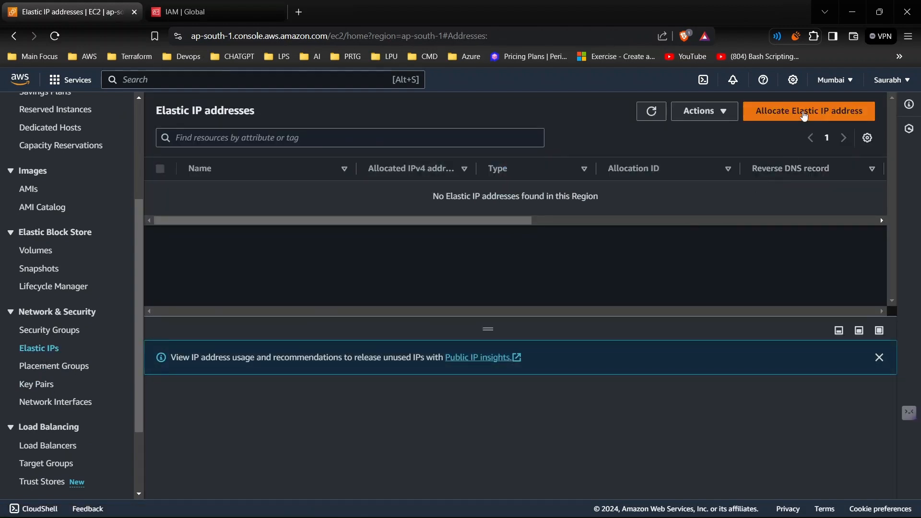
pyautogui.click(803, 117)
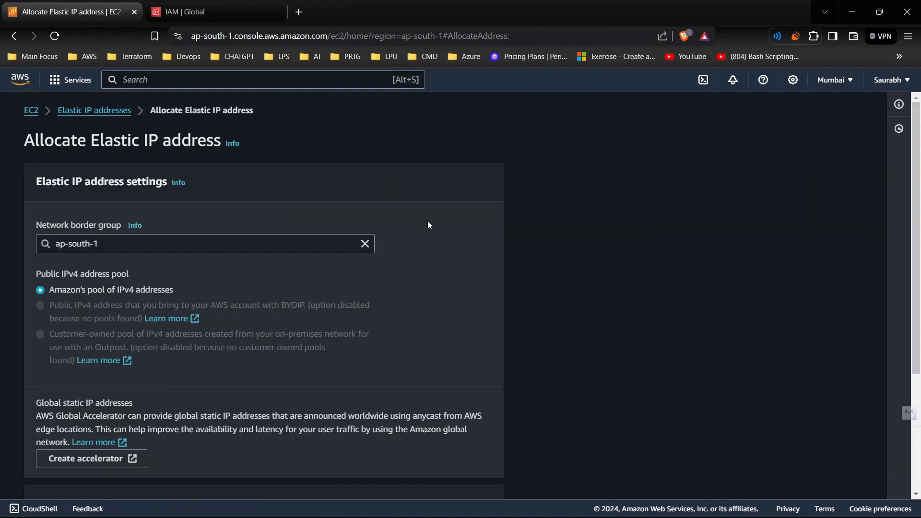
pyautogui.click(230, 249)
pyautogui.click(423, 301)
pyautogui.scroll(-1, 423, 301)
pyautogui.scroll(-1, 68, 301)
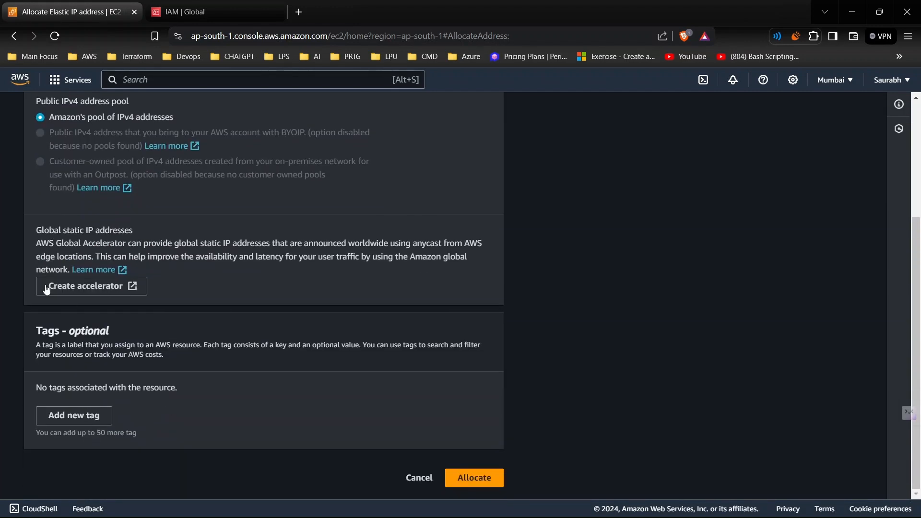
pyautogui.scroll(1, 69, 254)
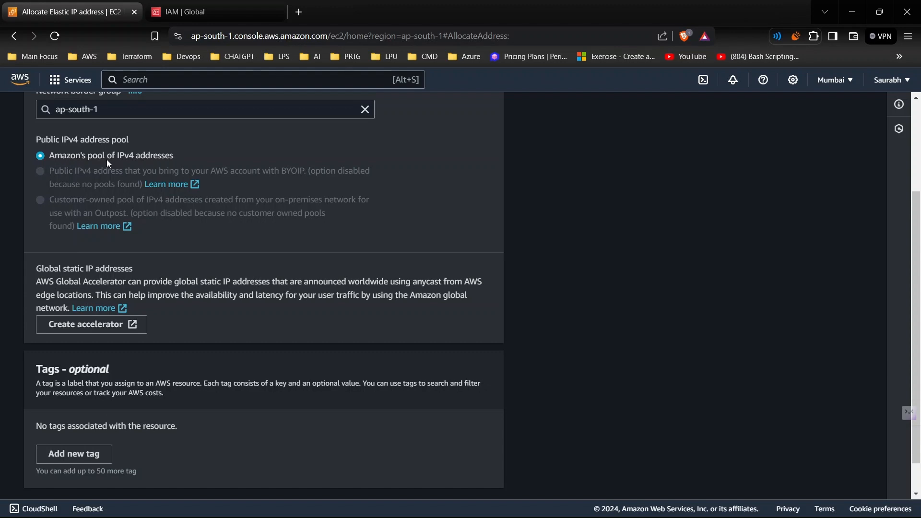
pyautogui.scroll(-1, 91, 293)
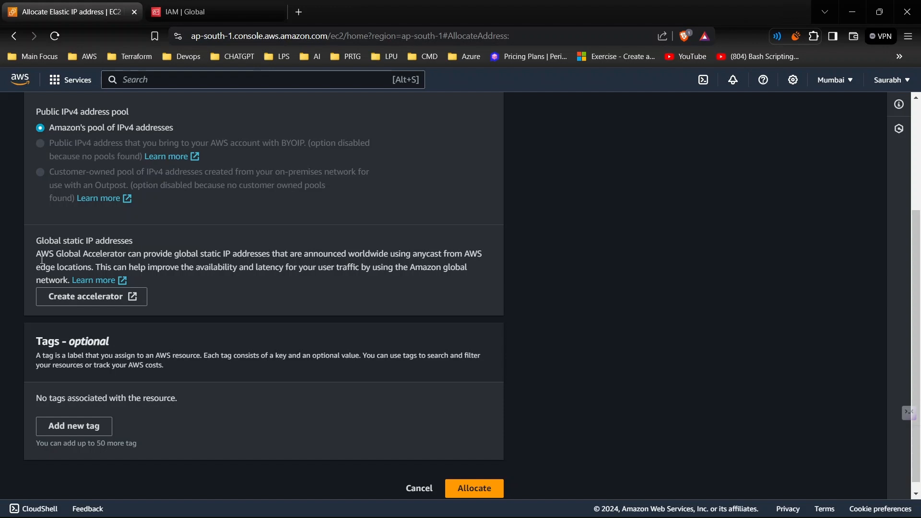
pyautogui.moveTo(38, 265); pyautogui.dragTo(91, 266)
pyautogui.click(141, 267)
pyautogui.scroll(-1, 184, 315)
pyautogui.click(470, 478)
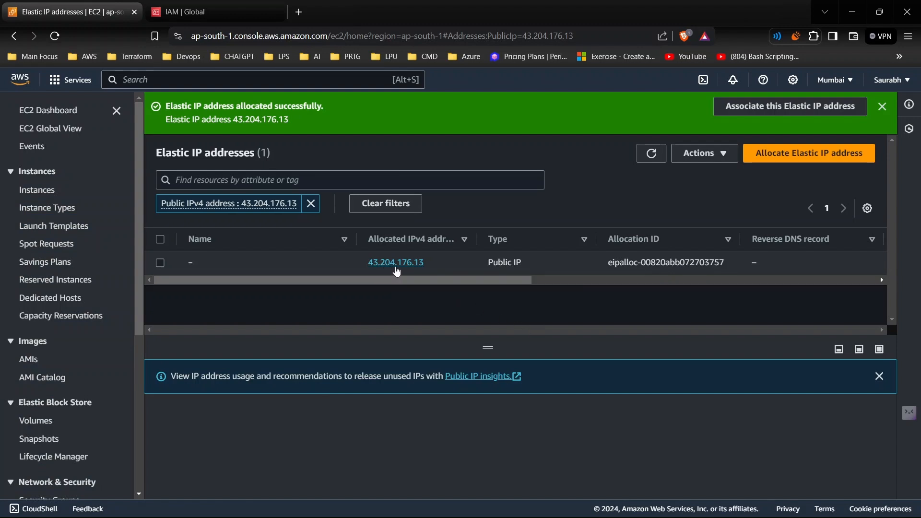
# - Associate the new Elastic IP with instance demo111, using its private IP address 172.31.12.99
pyautogui.hscroll(10, 621, 302)
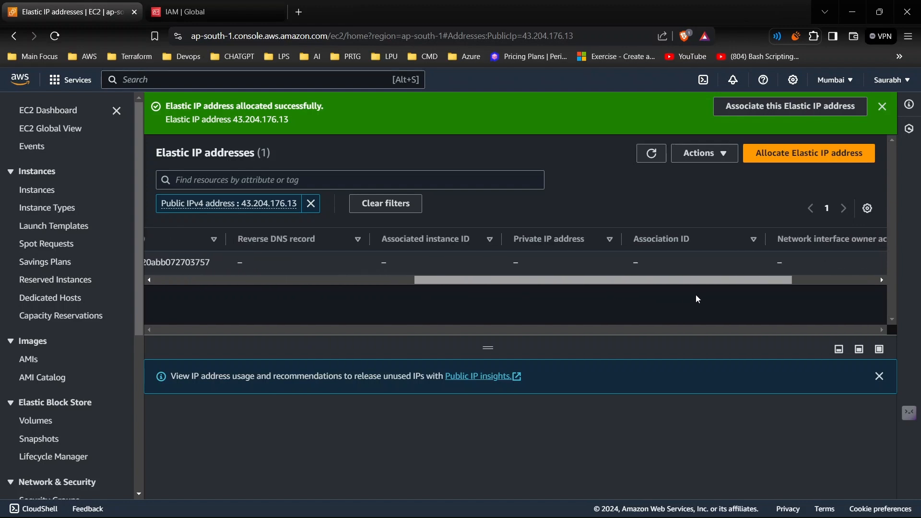
pyautogui.hscroll(-10, 298, 300)
pyautogui.click(161, 263)
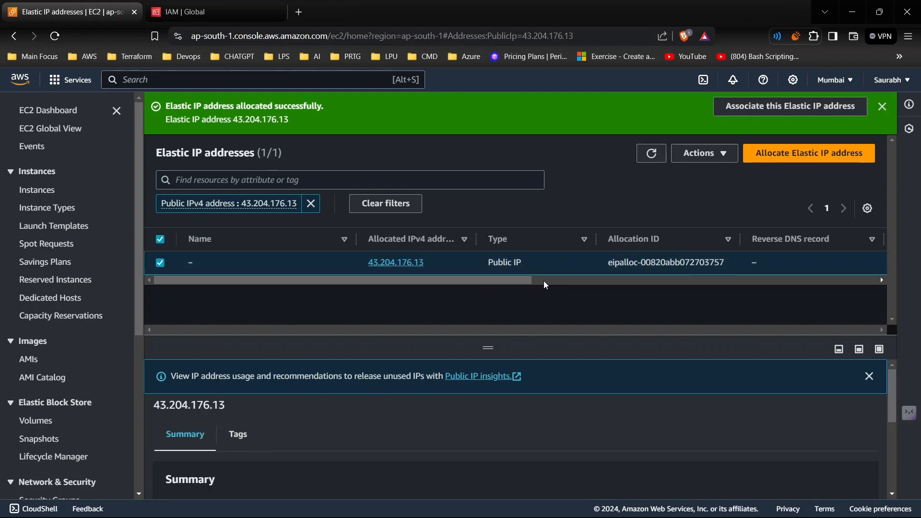
pyautogui.click(718, 153)
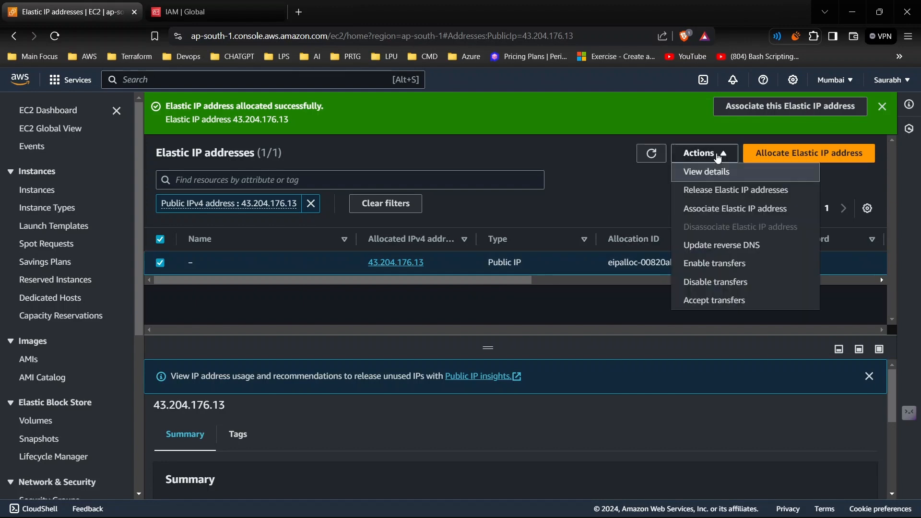
pyautogui.click(722, 208)
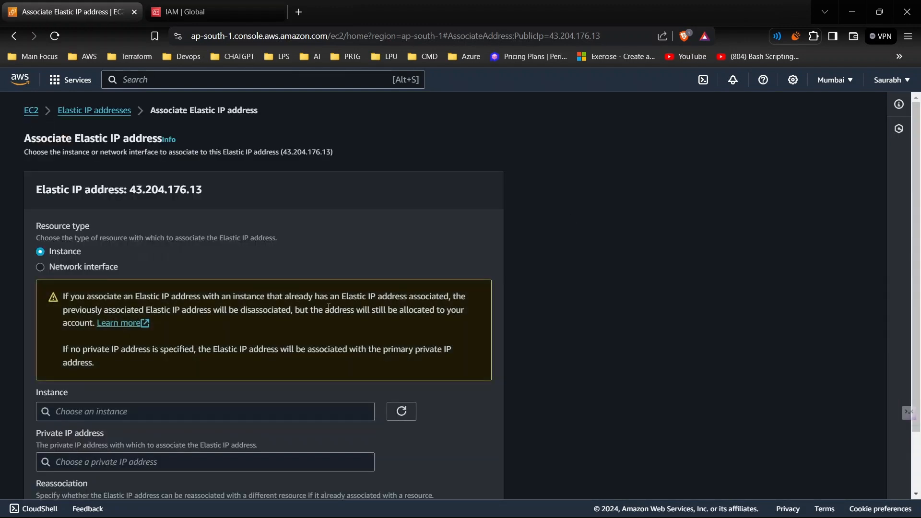
pyautogui.scroll(-2, 142, 397)
pyautogui.click(139, 348)
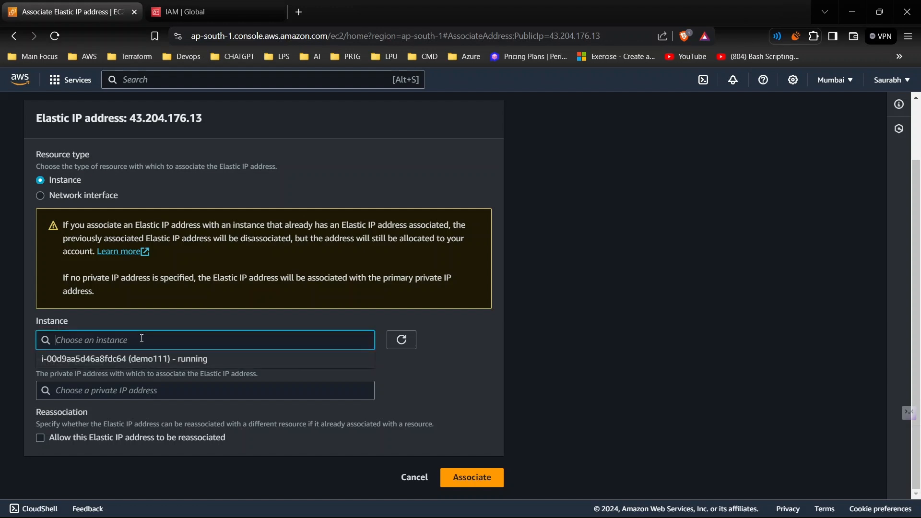
pyautogui.click(132, 364)
pyautogui.click(118, 393)
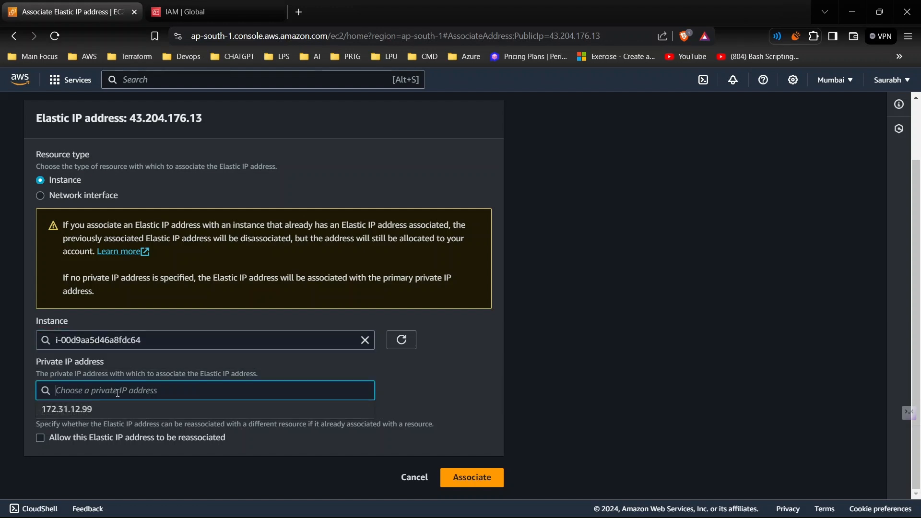
pyautogui.click(218, 410)
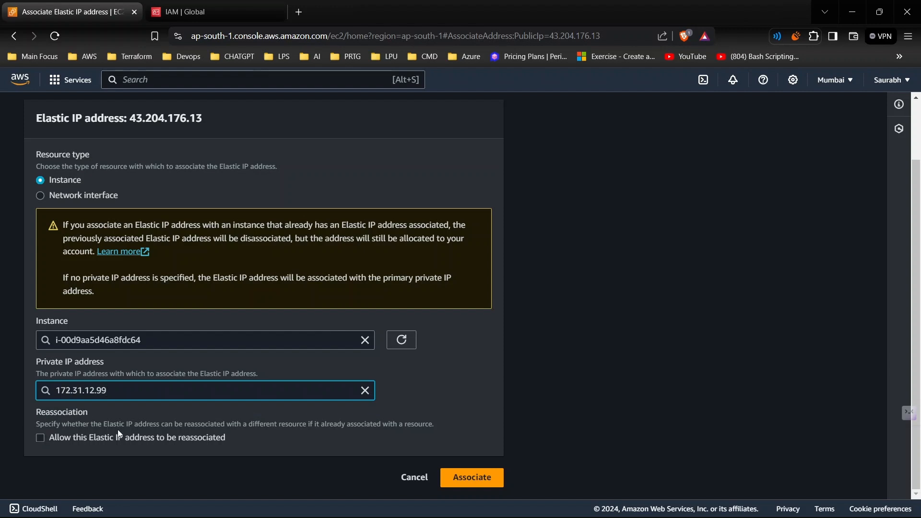
pyautogui.click(476, 481)
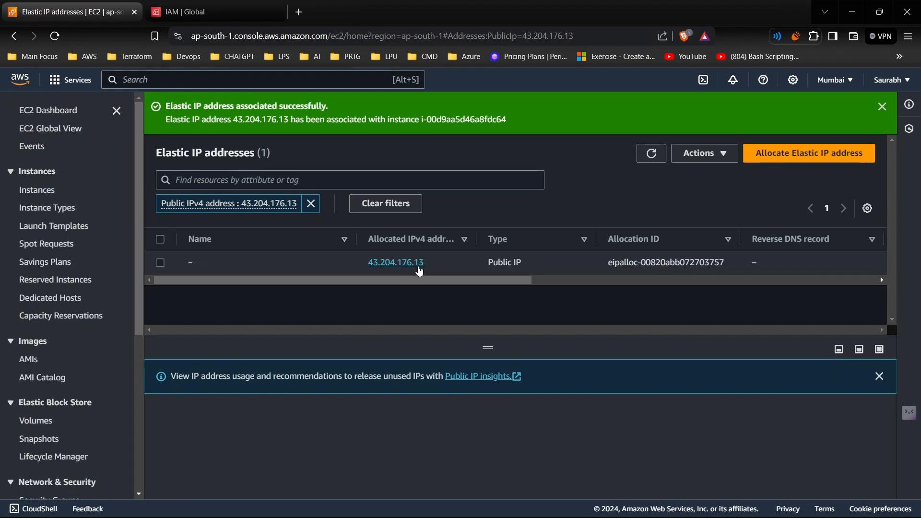
# - Open the demo111 instance details to check its public IPv4 address, then go back to the instances list
pyautogui.click(48, 196)
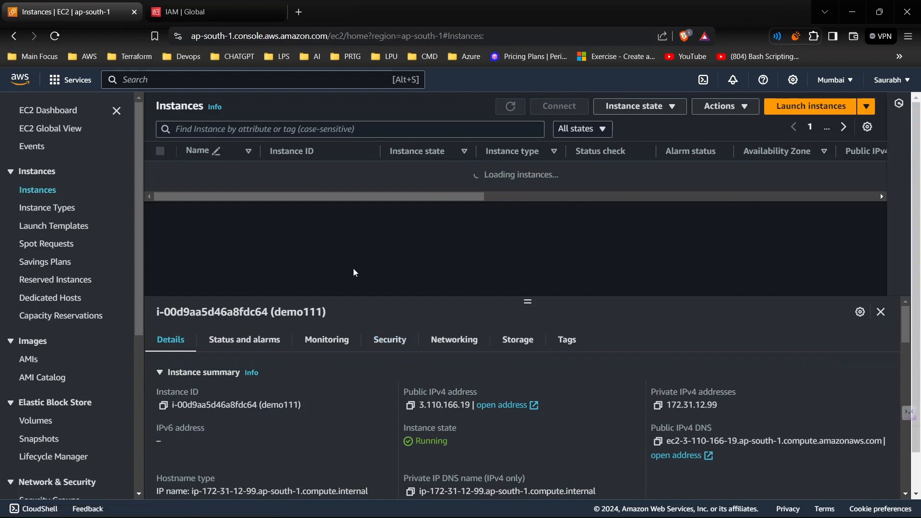
pyautogui.click(321, 171)
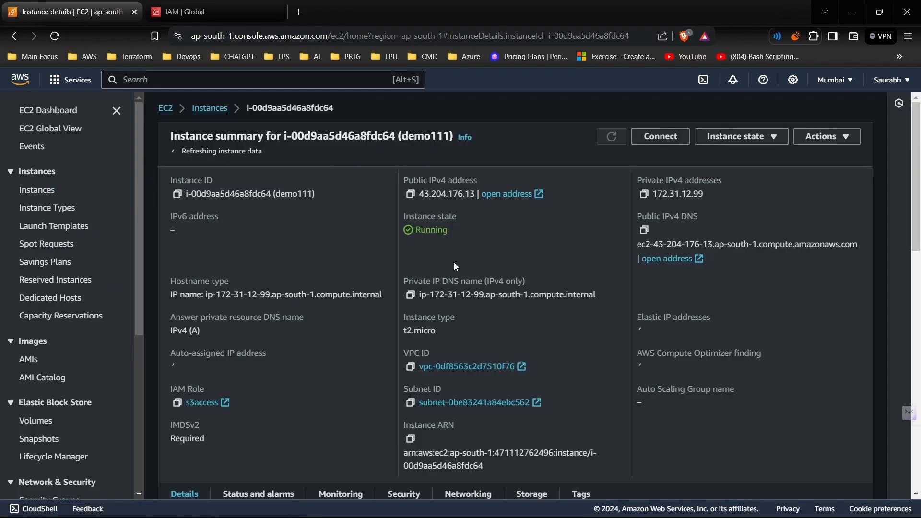
pyautogui.moveTo(448, 191)
pyautogui.mouseDown()
pyautogui.moveTo(477, 193)
pyautogui.moveTo(418, 193)
pyautogui.moveTo(465, 192)
pyautogui.mouseUp()
pyautogui.click(365, 165)
pyautogui.click(211, 108)
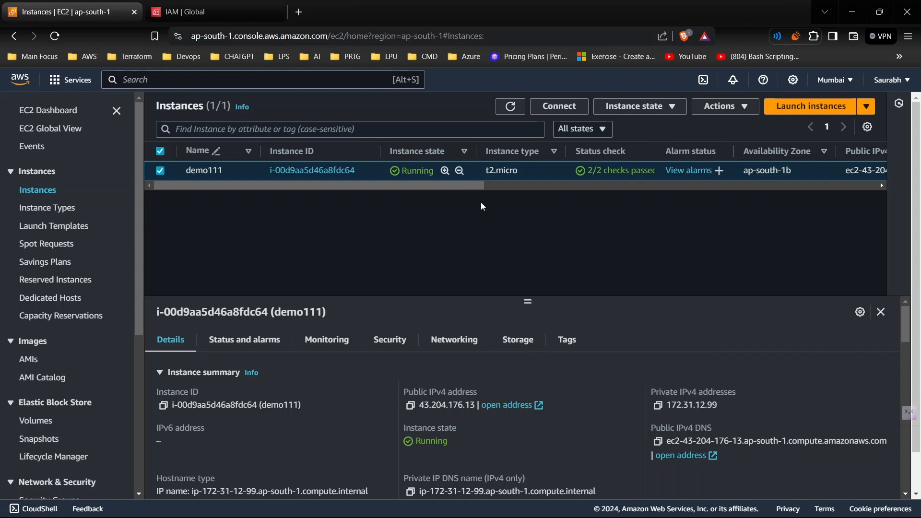
# - Disassociate the Elastic IP address from the demo111 instance, confirming with proceed
pyautogui.click(740, 108)
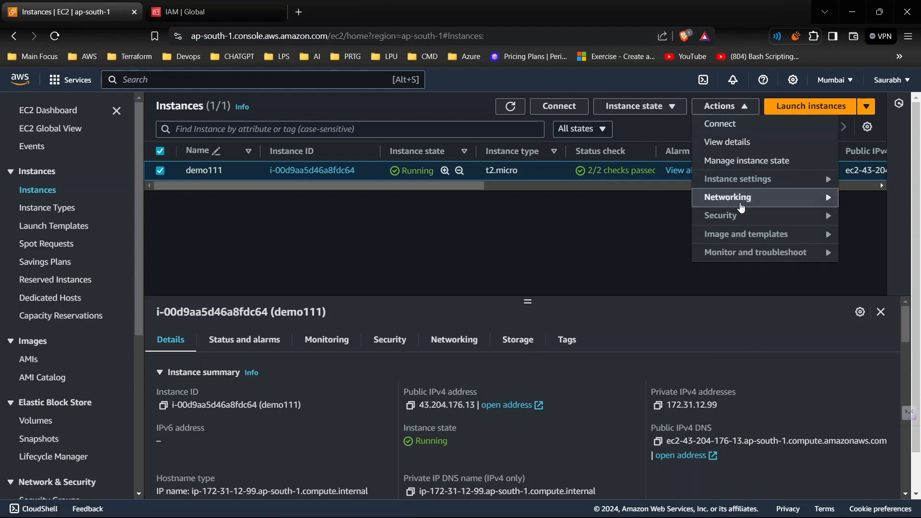
pyautogui.moveTo(745, 205)
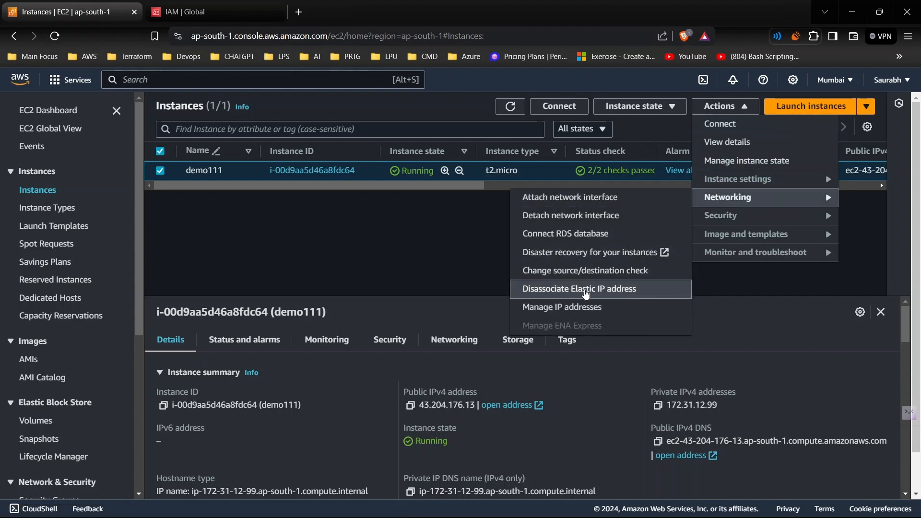
pyautogui.click(586, 290)
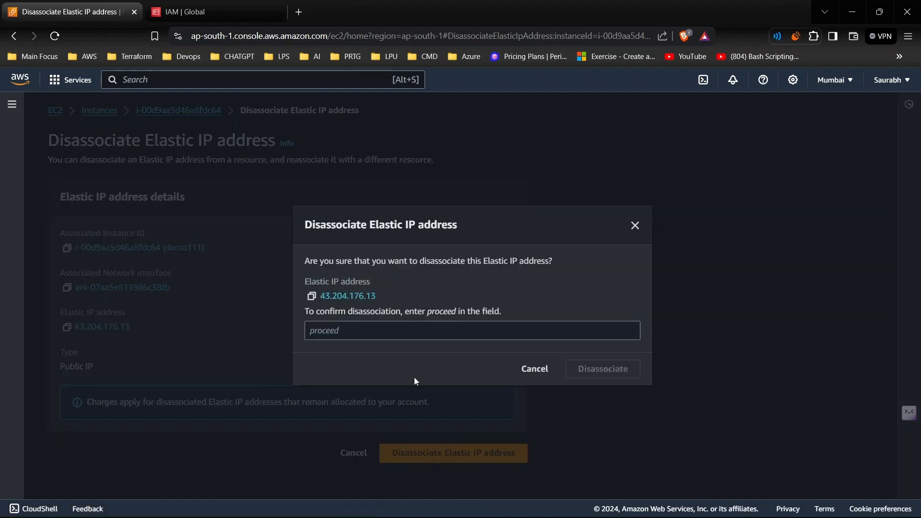
pyautogui.click(417, 336)
pyautogui.write('pr')
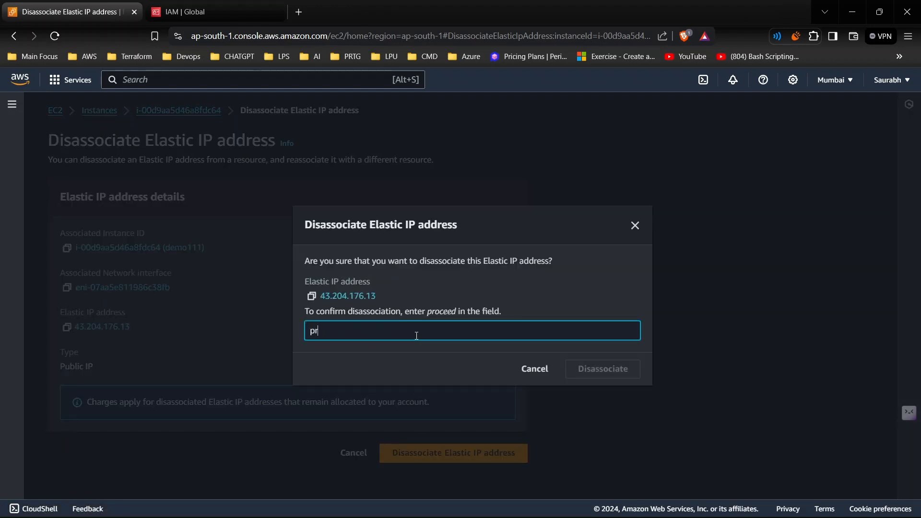
pyautogui.write('oceed')
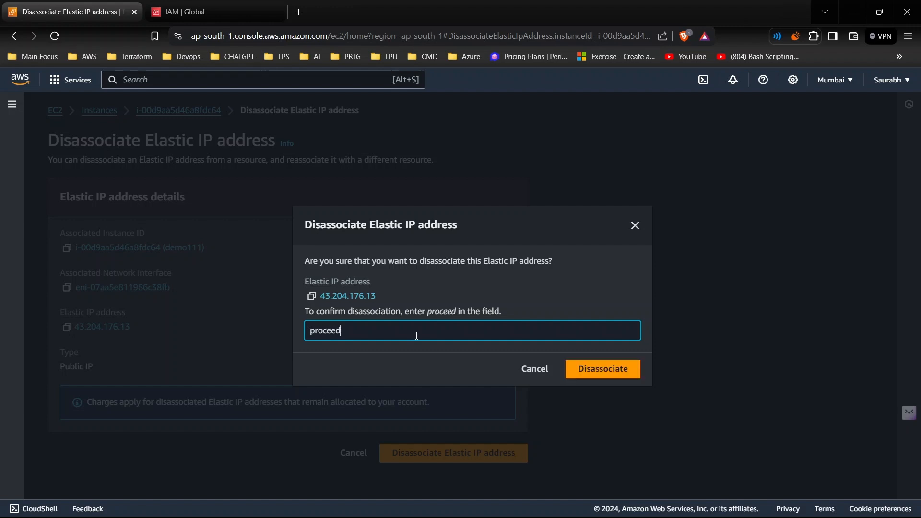
pyautogui.press('Return')
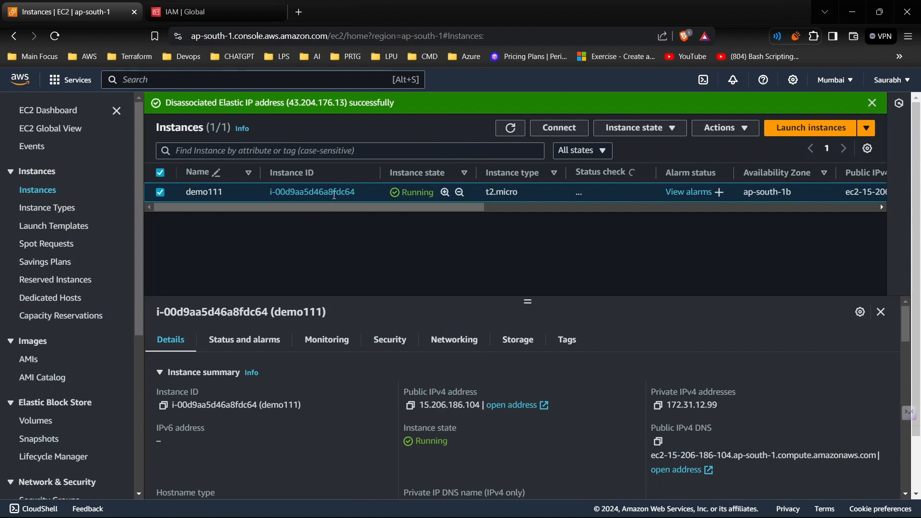
# - Open the demo111 instance details to check its public IPv4 address again and return to the instances list
pyautogui.click(335, 192)
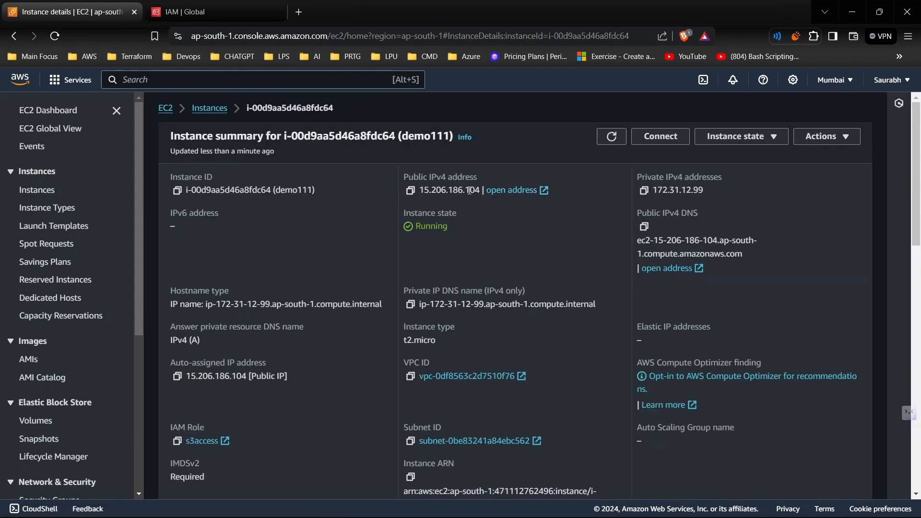
pyautogui.moveTo(447, 190); pyautogui.dragTo(482, 194)
pyautogui.click(265, 283)
pyautogui.click(209, 107)
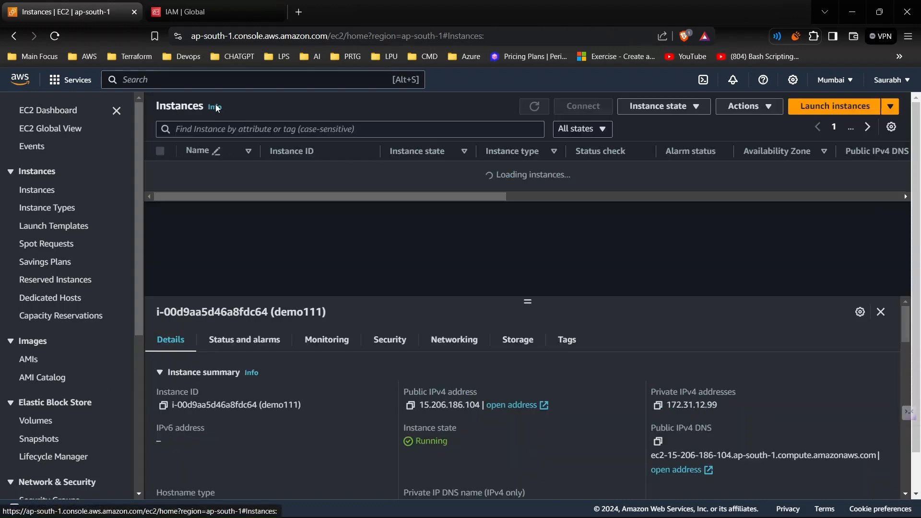
# - Release the unused 43.204.176.13 Elastic IP address and dismiss the notification
pyautogui.scroll(-3, 122, 312)
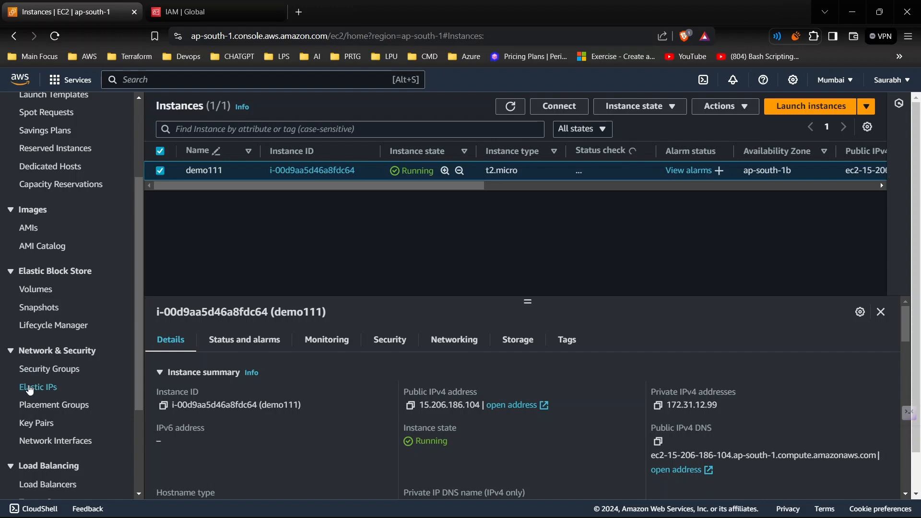
pyautogui.click(34, 388)
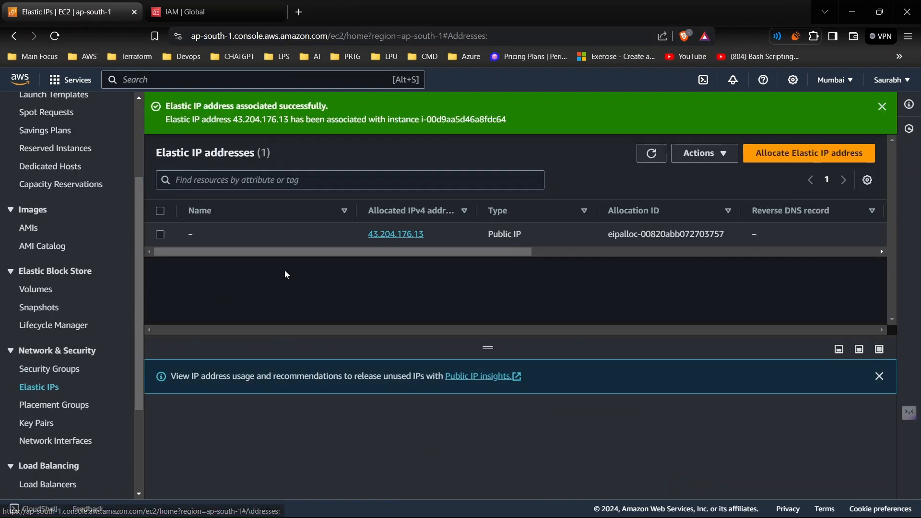
pyautogui.moveTo(462, 253); pyautogui.dragTo(394, 269)
pyautogui.click(160, 234)
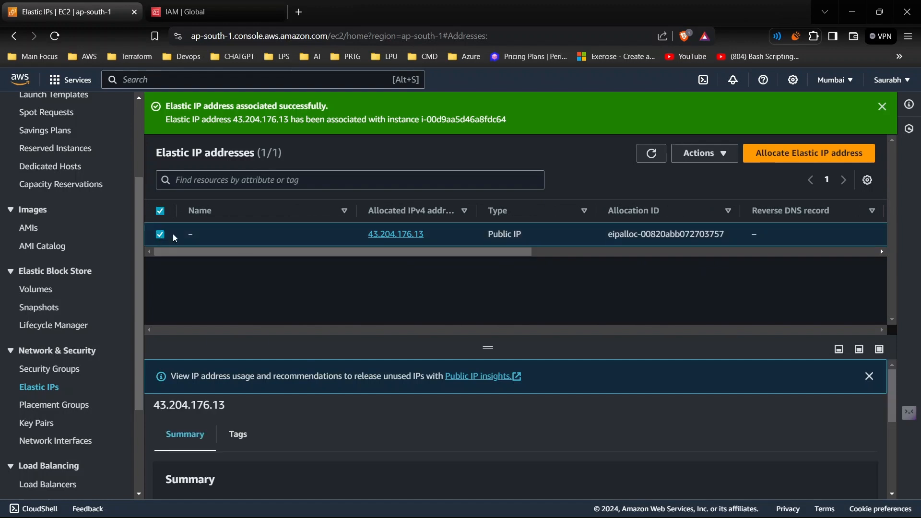
pyautogui.click(722, 154)
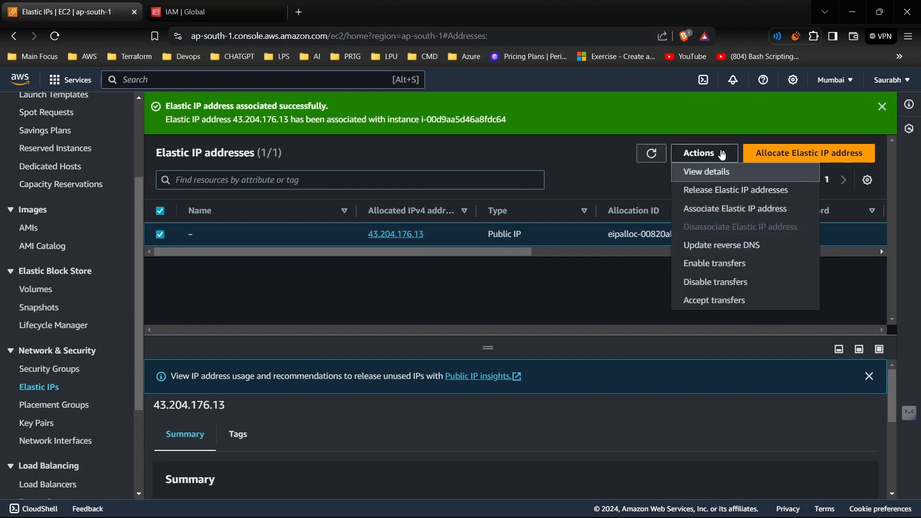
pyautogui.click(716, 191)
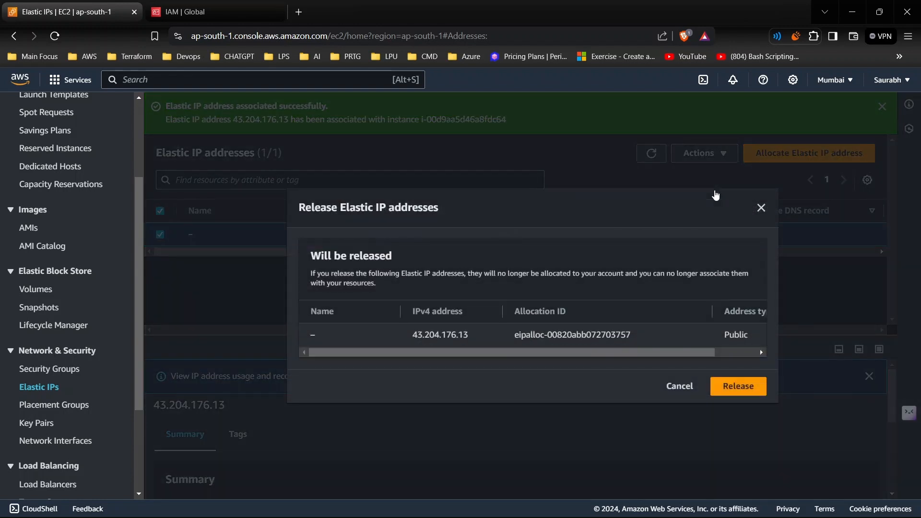
pyautogui.click(737, 393)
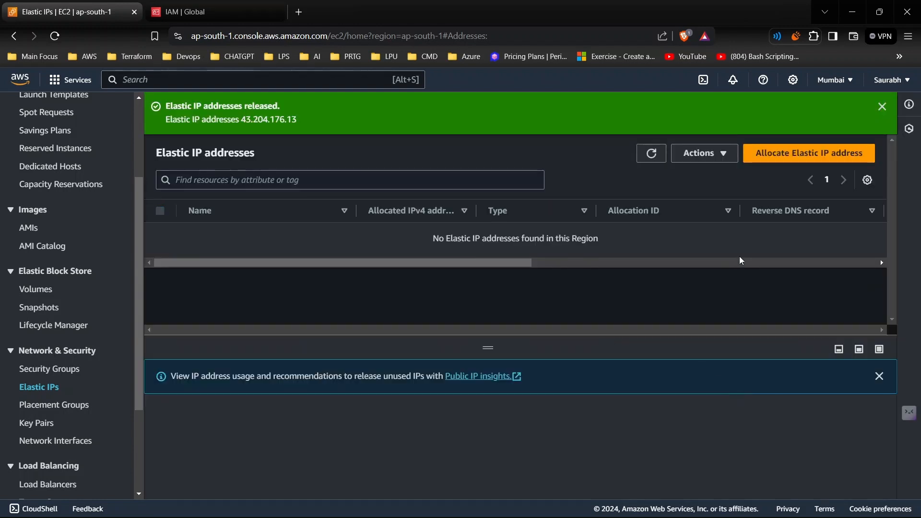
pyautogui.click(880, 107)
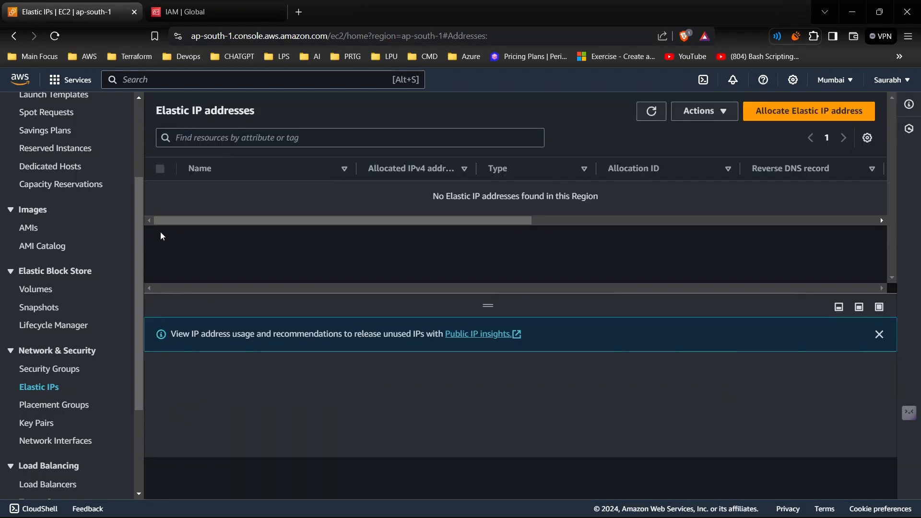
# - Return to the AWS Console Home
pyautogui.scroll(3, 67, 207)
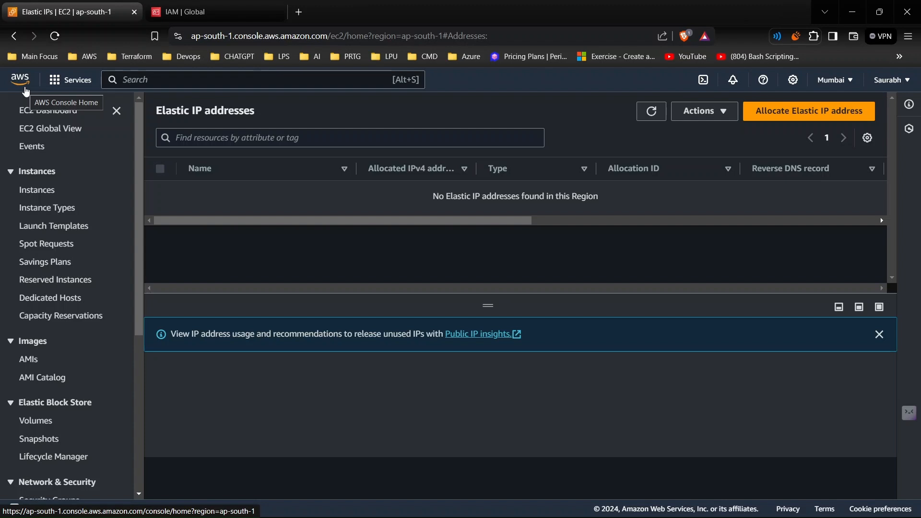
pyautogui.click(26, 91)
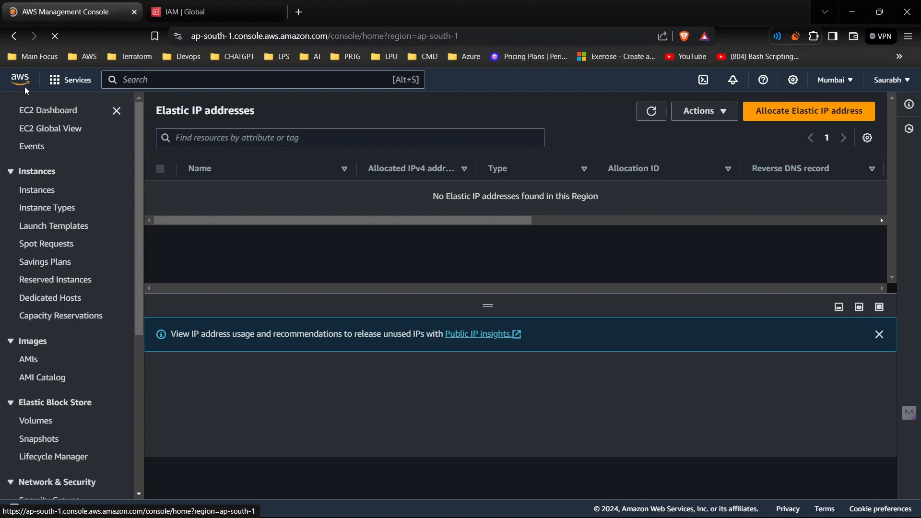